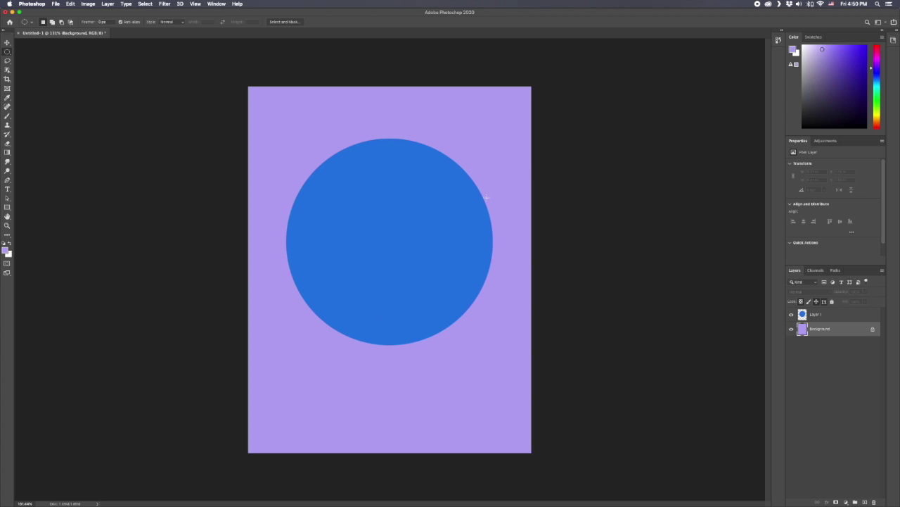
# Step: Add a layer mask to Layer 1 and choose the Brush tool with black as the foreground colour
pyautogui.click(820, 317)
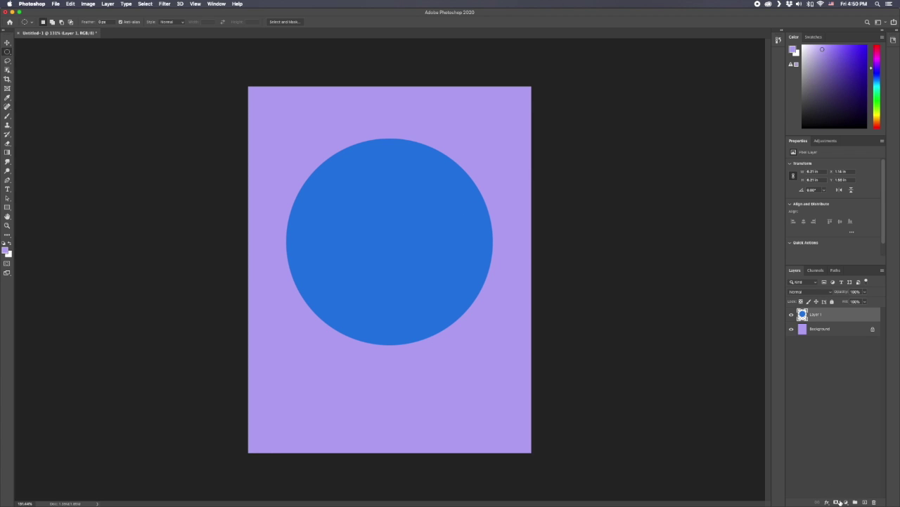
pyautogui.click(837, 502)
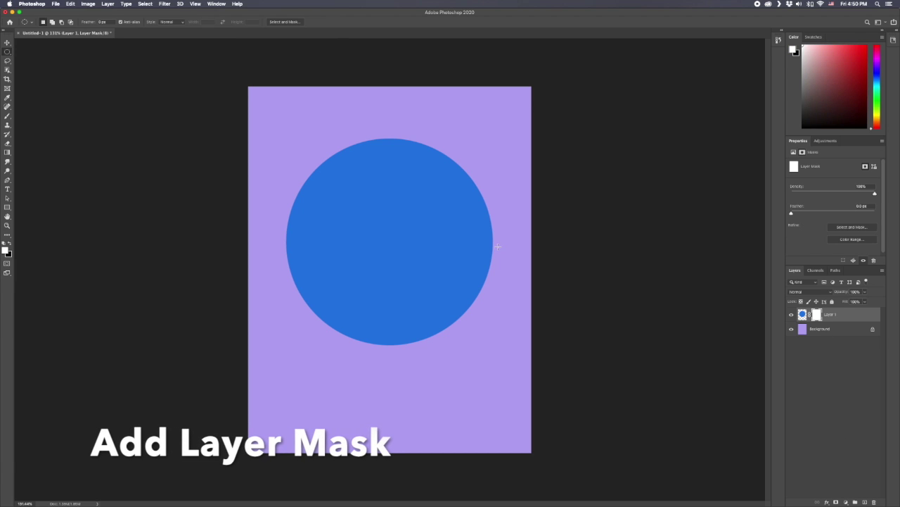
pyautogui.click(7, 117)
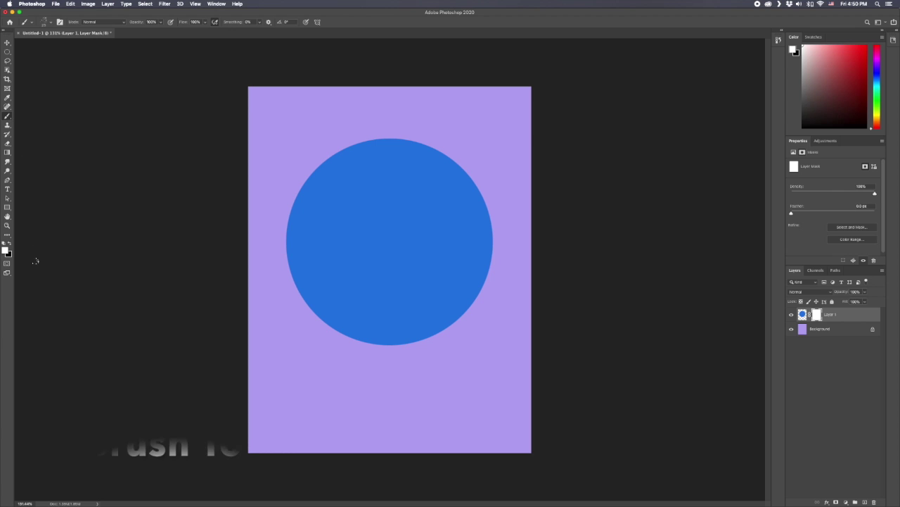
pyautogui.click(9, 249)
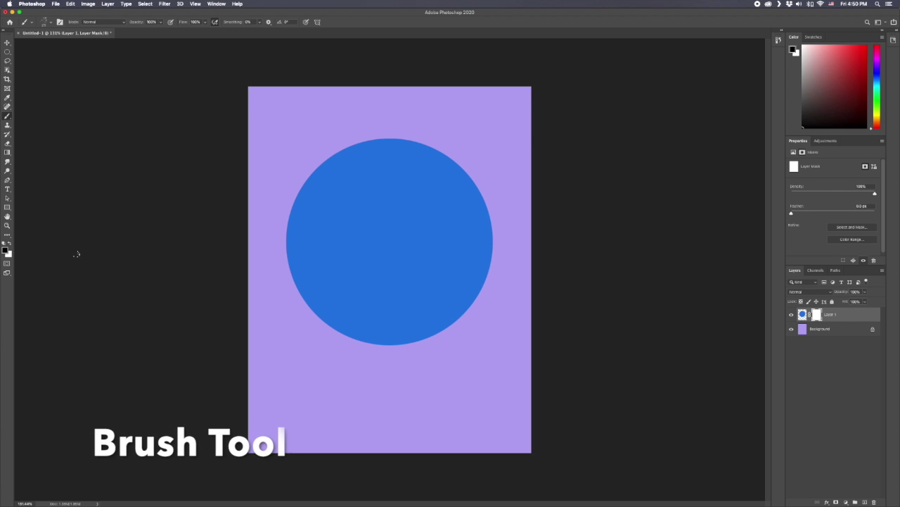
# Step: Choose the Soft Round brush and enlarge its size
pyautogui.click(51, 22)
pyautogui.scroll(5, 51, 121)
pyautogui.click(54, 105)
pyautogui.click(296, 152)
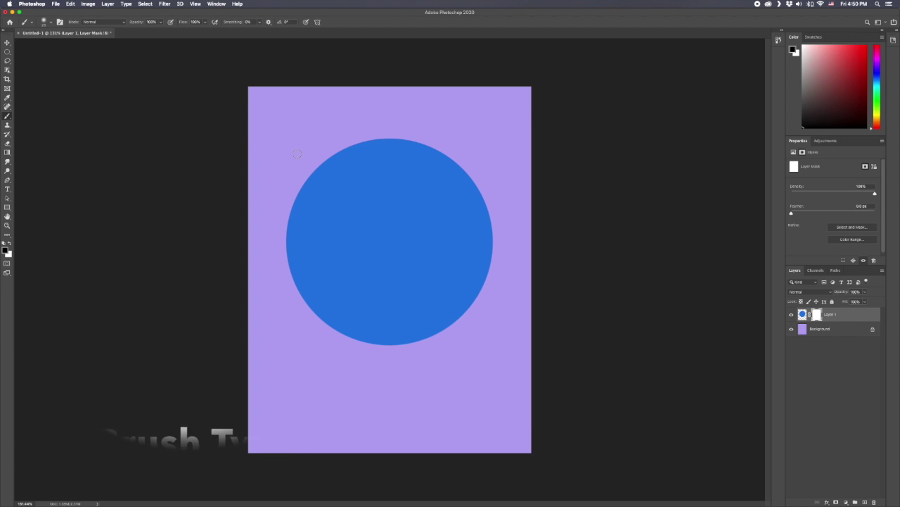
pyautogui.press(']')
pyautogui.press(']')
pyautogui.press(']')
pyautogui.press(']')
pyautogui.press(']')
pyautogui.press(']')
pyautogui.press(']')
pyautogui.press(']')
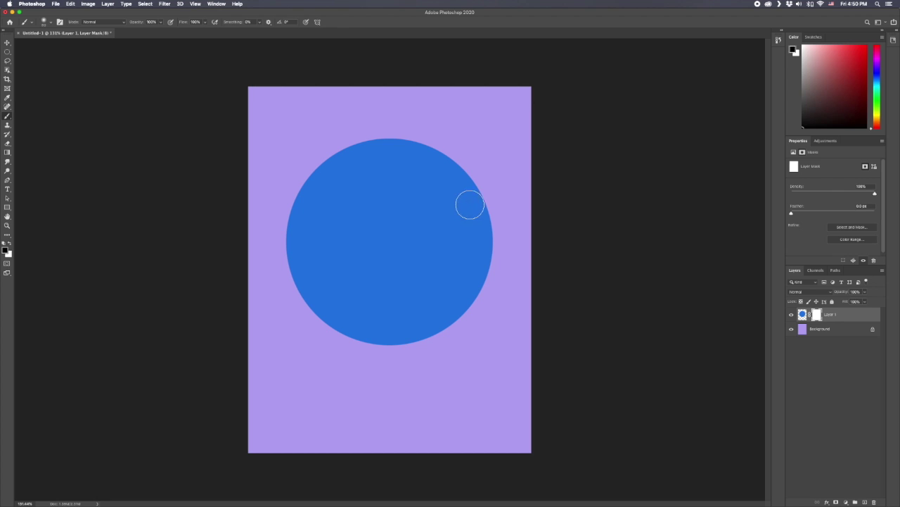
# Step: Paint black on the layer mask over the circle's upper-right side, leaving a soft-edged blue crescent
pyautogui.click(470, 194)
pyautogui.moveTo(471, 194)
pyautogui.mouseDown()
pyautogui.moveTo(476, 179)
pyautogui.moveTo(458, 225)
pyautogui.moveTo(542, 217)
pyautogui.mouseUp()
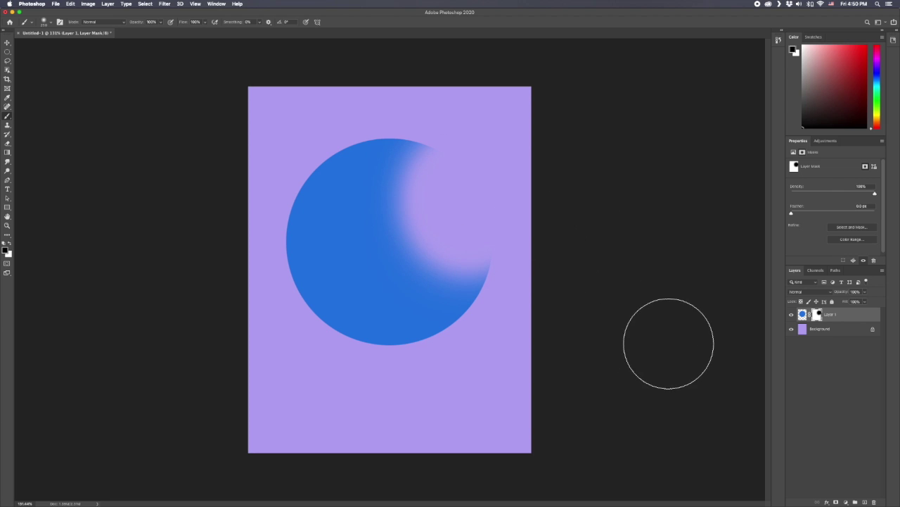
pyautogui.moveTo(483, 213)
pyautogui.mouseDown()
pyautogui.moveTo(437, 182)
pyautogui.moveTo(432, 235)
pyautogui.moveTo(485, 261)
pyautogui.moveTo(427, 219)
pyautogui.moveTo(464, 130)
pyautogui.moveTo(425, 173)
pyautogui.moveTo(448, 258)
pyautogui.moveTo(480, 272)
pyautogui.moveTo(393, 156)
pyautogui.moveTo(409, 111)
pyautogui.moveTo(398, 195)
pyautogui.moveTo(452, 265)
pyautogui.moveTo(515, 292)
pyautogui.mouseUp()
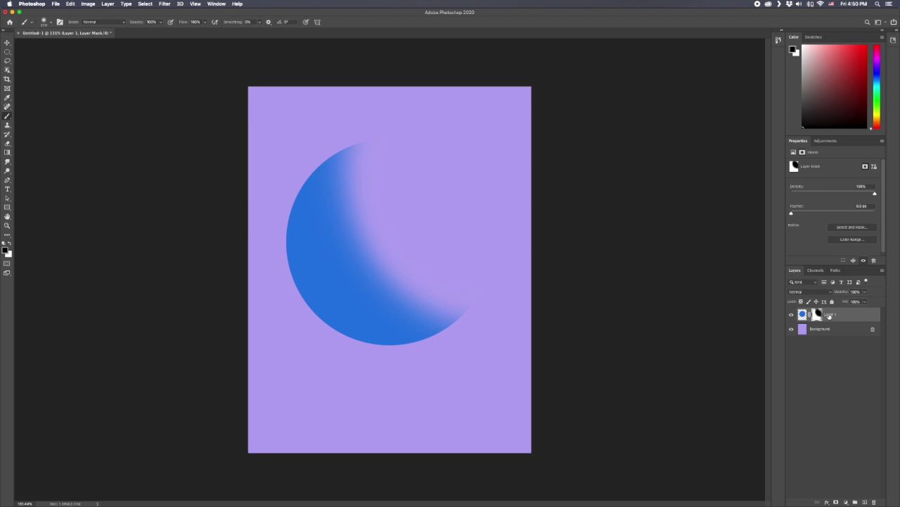
# Step: Enlarge the layer thumbnails through the Layers panel options
pyautogui.click(883, 271)
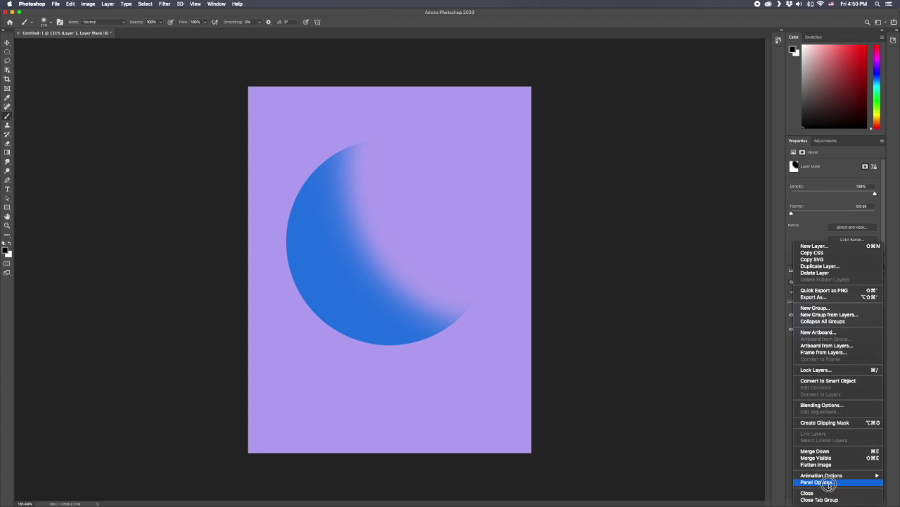
pyautogui.click(820, 482)
pyautogui.click(499, 182)
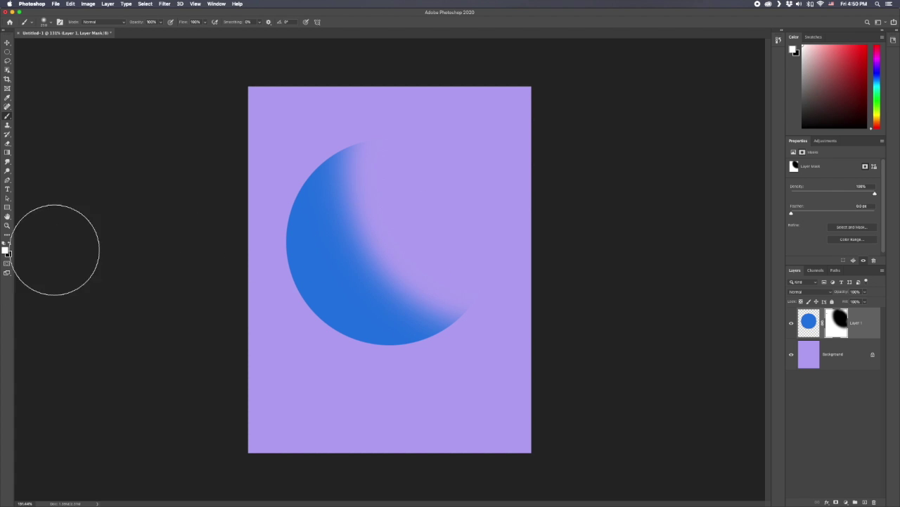
# Step: Paint white on the layer mask over the hidden area to restore the full blue circle
pyautogui.moveTo(402, 237)
pyautogui.mouseDown()
pyautogui.moveTo(390, 207)
pyautogui.moveTo(366, 276)
pyautogui.moveTo(382, 196)
pyautogui.moveTo(372, 267)
pyautogui.moveTo(450, 200)
pyautogui.moveTo(375, 274)
pyautogui.moveTo(484, 219)
pyautogui.moveTo(397, 308)
pyautogui.moveTo(475, 254)
pyautogui.moveTo(368, 251)
pyautogui.moveTo(438, 137)
pyautogui.moveTo(381, 133)
pyautogui.mouseUp()
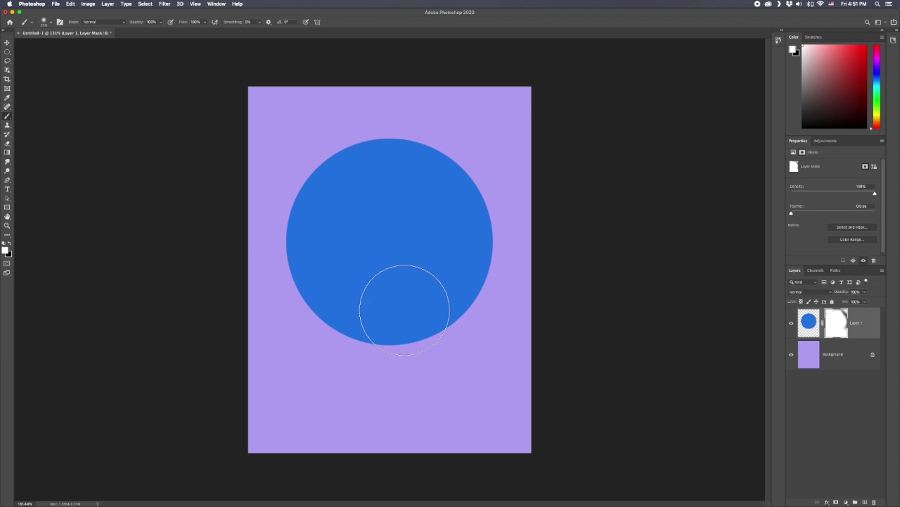
# Step: Choose the Hard Round brush from the general brushes
pyautogui.click(47, 22)
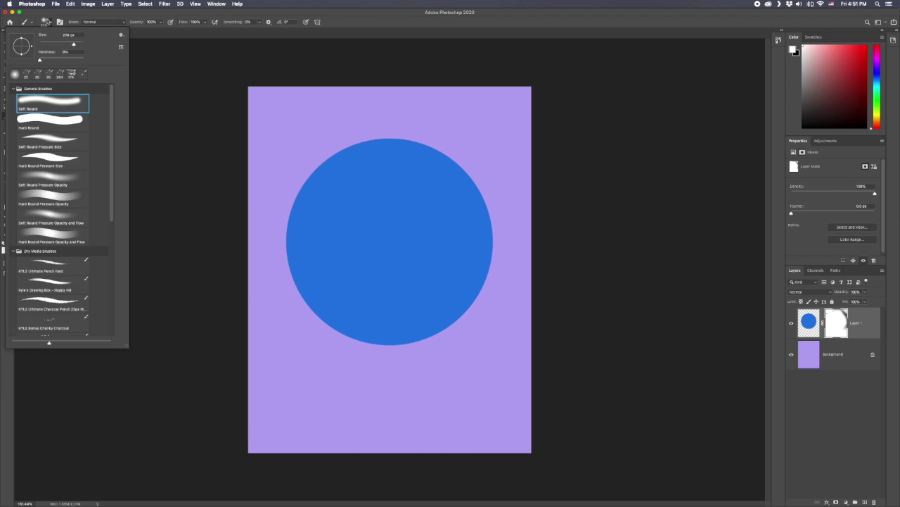
pyautogui.click(49, 121)
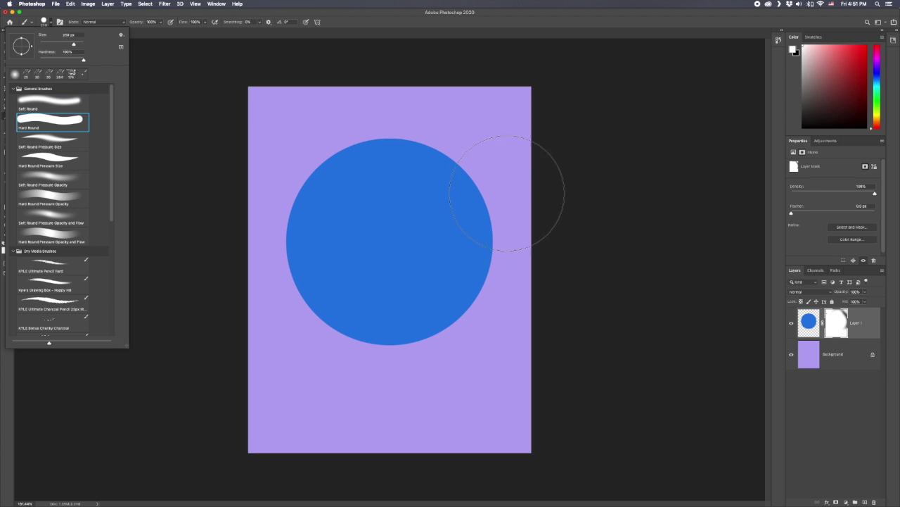
pyautogui.press('Escape')
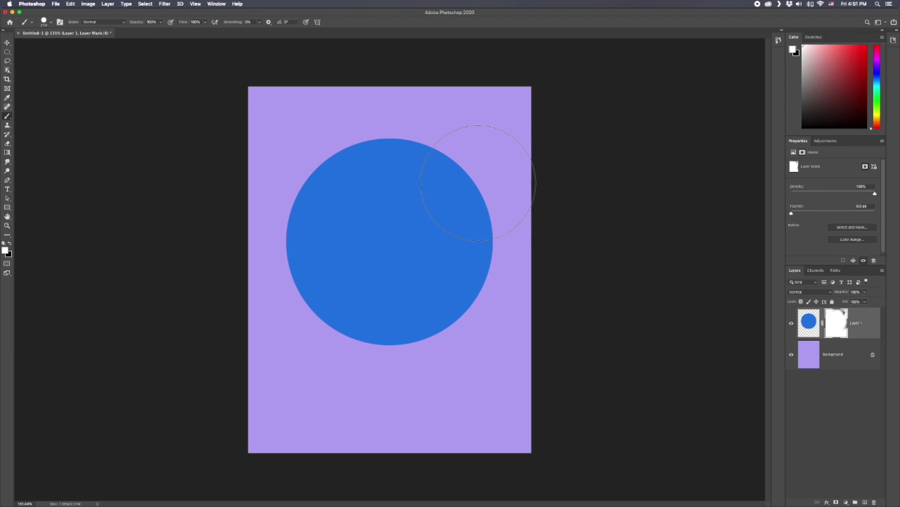
# Step: Stamp four black hard-edged dabs around the circle on the layer mask, and paint over them in white to restore the circle
pyautogui.click(470, 191)
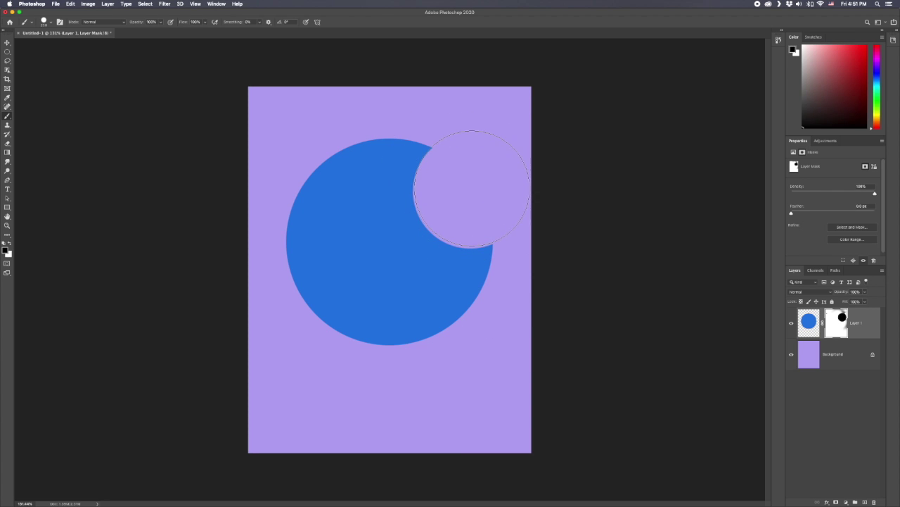
pyautogui.click(344, 281)
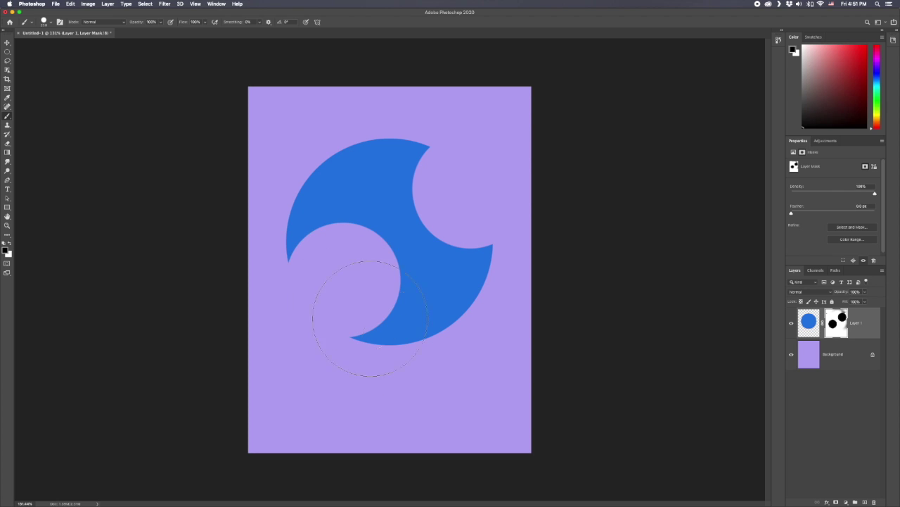
pyautogui.click(465, 316)
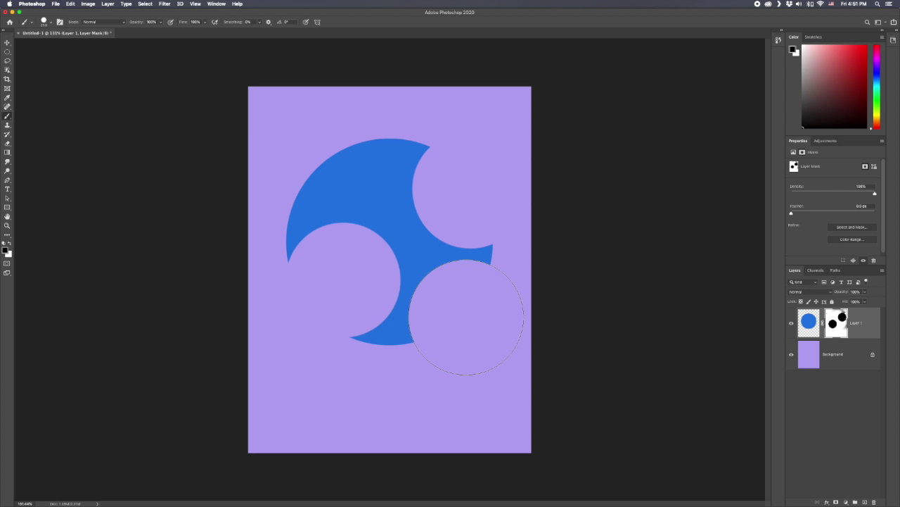
pyautogui.click(341, 148)
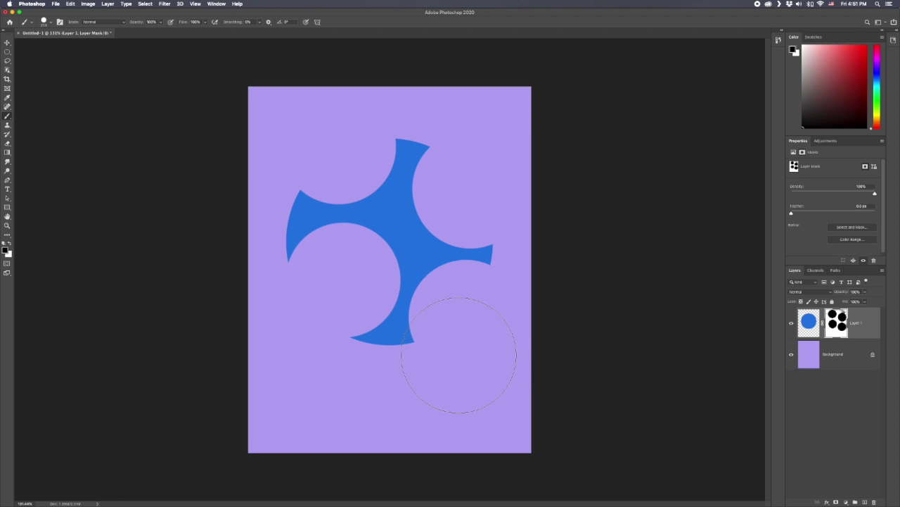
pyautogui.press('x')
pyautogui.moveTo(461, 309)
pyautogui.mouseDown()
pyautogui.moveTo(384, 312)
pyautogui.moveTo(321, 261)
pyautogui.moveTo(312, 224)
pyautogui.moveTo(427, 301)
pyautogui.moveTo(384, 237)
pyautogui.moveTo(367, 149)
pyautogui.moveTo(396, 201)
pyautogui.moveTo(501, 253)
pyautogui.moveTo(422, 171)
pyautogui.mouseUp()
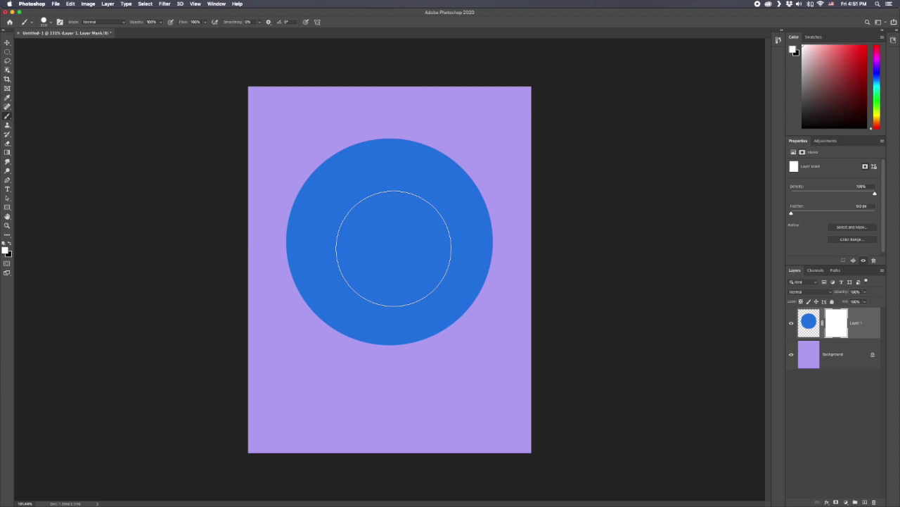
# Step: Set the foreground colour to a neutral mid grey with RGB 111, 111, 111
pyautogui.click(6, 250)
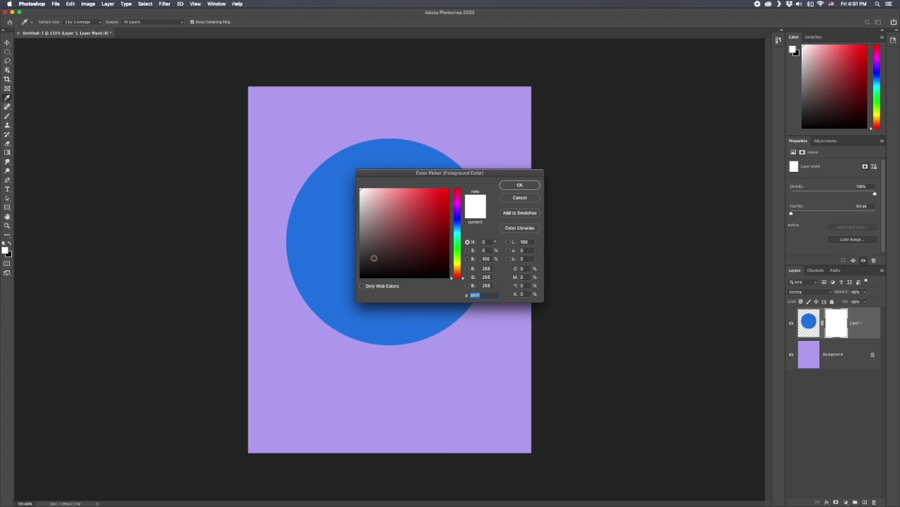
pyautogui.moveTo(373, 228); pyautogui.dragTo(344, 239)
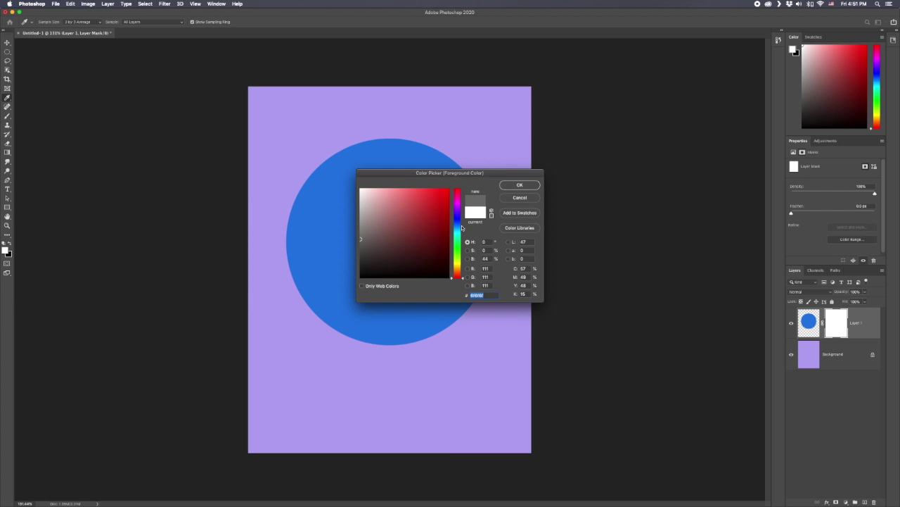
pyautogui.click(519, 184)
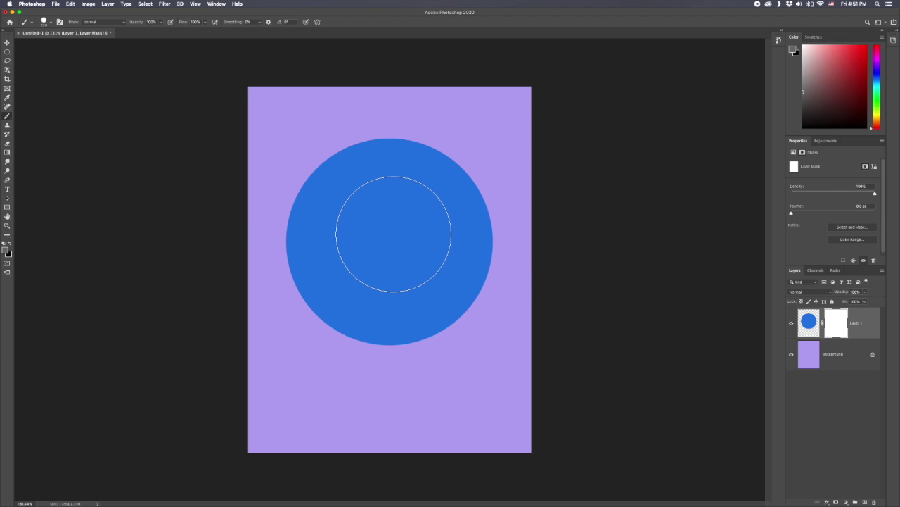
# Step: Stamp overlapping grey dabs on the layer mask across the circle's centre, right and lower parts to make them semi-transparent
pyautogui.click(394, 234)
pyautogui.click(469, 211)
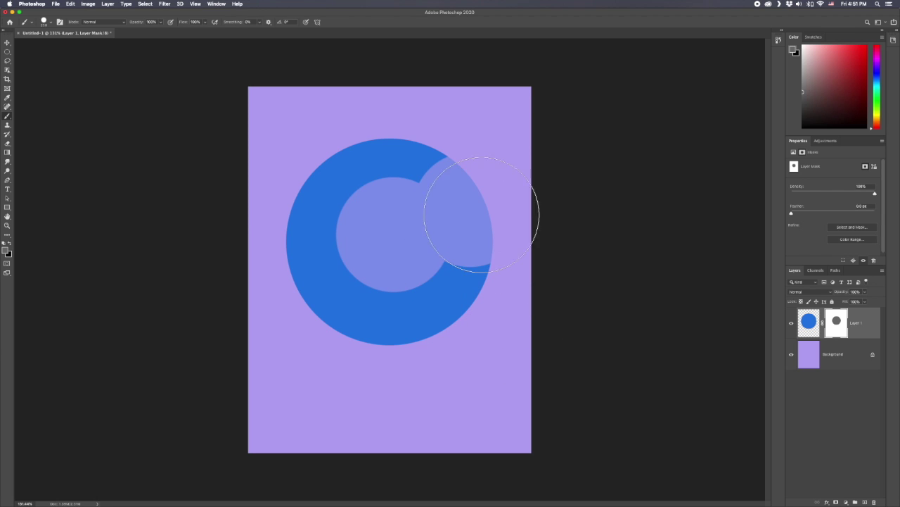
pyautogui.click(478, 308)
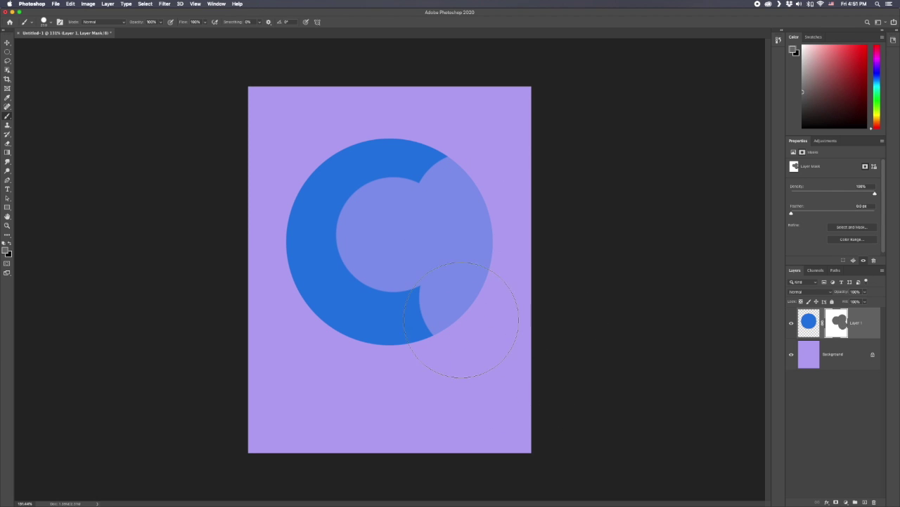
pyautogui.click(425, 305)
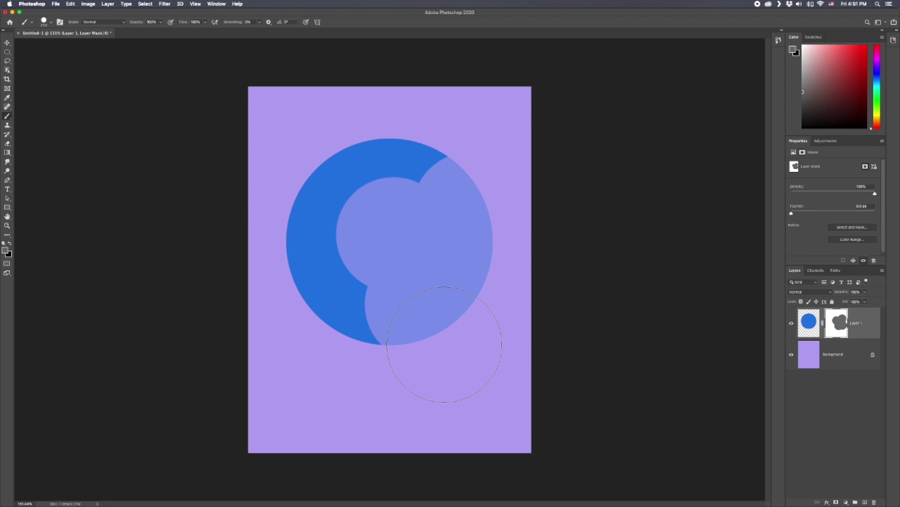
pyautogui.click(378, 308)
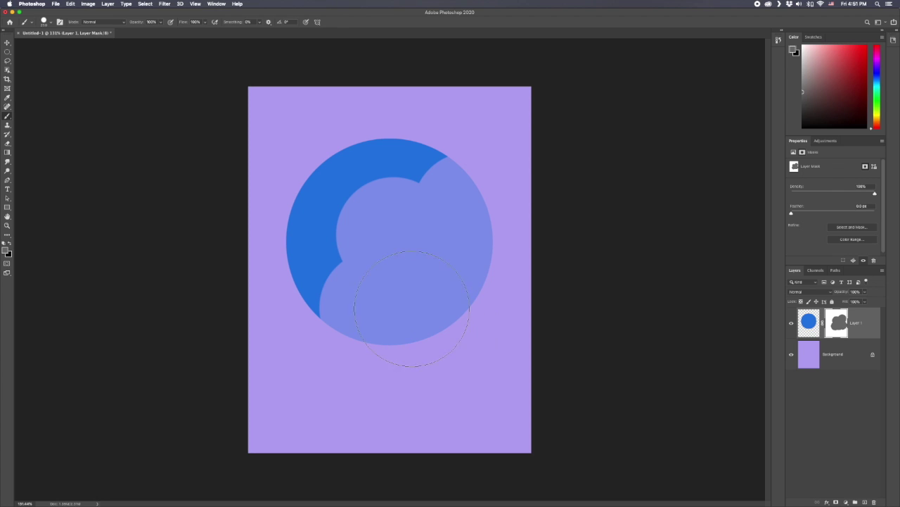
# Step: Paint black on the mask over part of the semi-transparent area, and restore the whole circle with white
pyautogui.press('x')
pyautogui.click(448, 275)
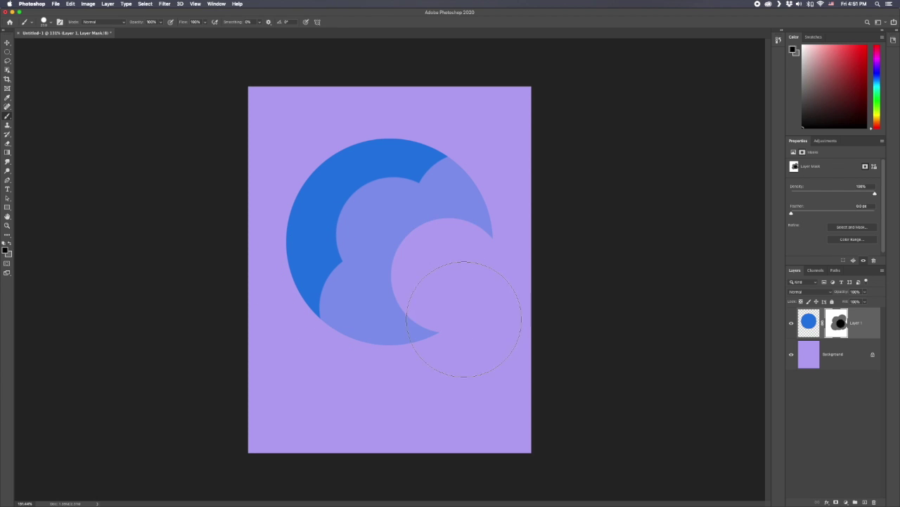
pyautogui.moveTo(439, 282)
pyautogui.mouseDown()
pyautogui.moveTo(420, 311)
pyautogui.moveTo(422, 251)
pyautogui.moveTo(408, 245)
pyautogui.moveTo(527, 275)
pyautogui.moveTo(488, 227)
pyautogui.mouseUp()
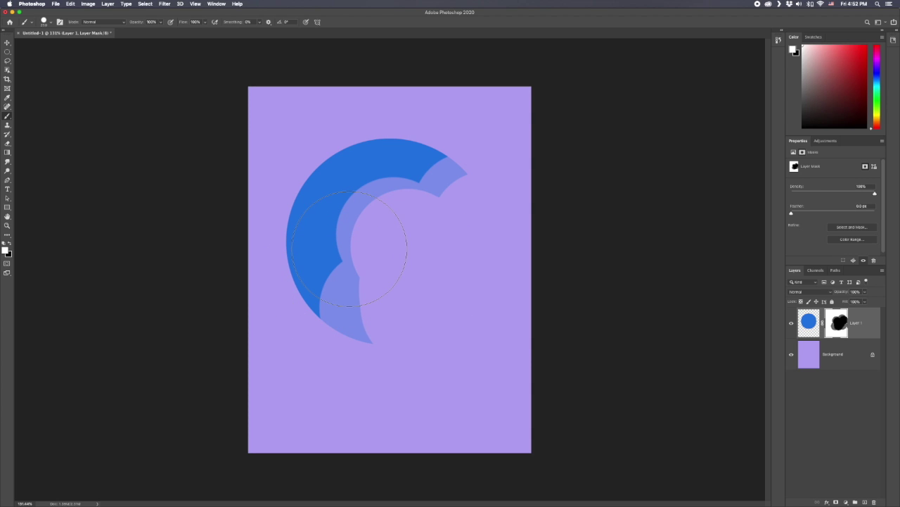
pyautogui.moveTo(377, 199)
pyautogui.mouseDown()
pyautogui.moveTo(328, 324)
pyautogui.moveTo(433, 219)
pyautogui.moveTo(495, 178)
pyautogui.moveTo(434, 298)
pyautogui.moveTo(476, 336)
pyautogui.moveTo(517, 291)
pyautogui.mouseUp()
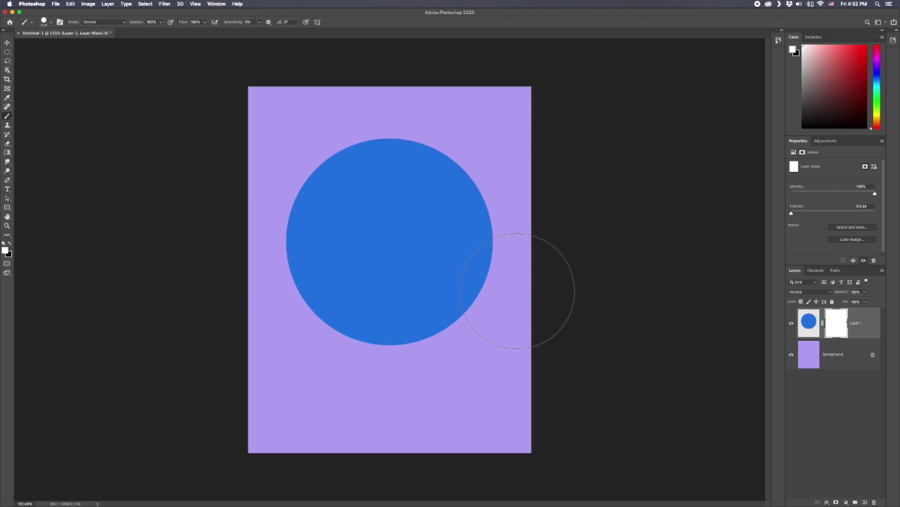
# Step: Lower the brush opacity to 23% and build up overlapping black strokes on the mask across the circle's centre and right side
pyautogui.click(161, 22)
pyautogui.moveTo(160, 30); pyautogui.dragTo(136, 31)
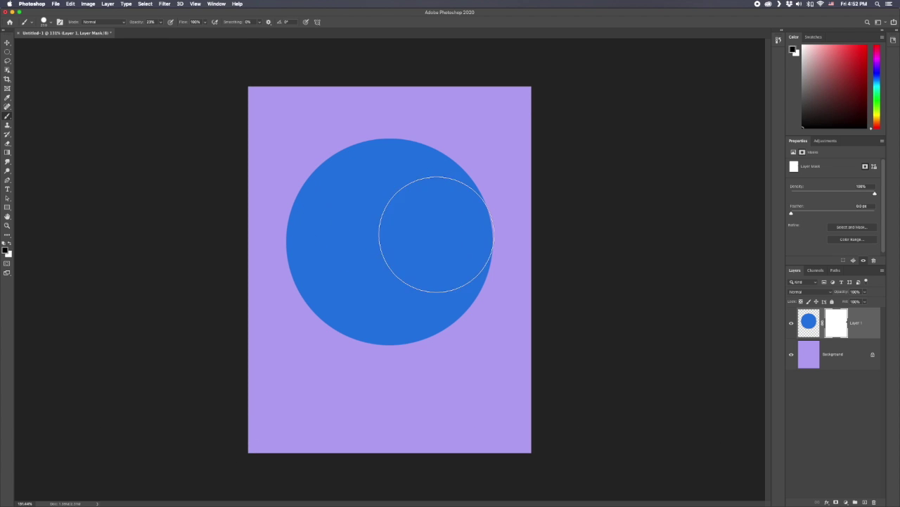
pyautogui.moveTo(444, 232)
pyautogui.mouseDown()
pyautogui.moveTo(458, 255)
pyautogui.moveTo(435, 283)
pyautogui.moveTo(396, 274)
pyautogui.moveTo(438, 202)
pyautogui.moveTo(383, 198)
pyautogui.moveTo(409, 292)
pyautogui.moveTo(398, 309)
pyautogui.moveTo(444, 193)
pyautogui.moveTo(419, 260)
pyautogui.moveTo(416, 230)
pyautogui.mouseUp()
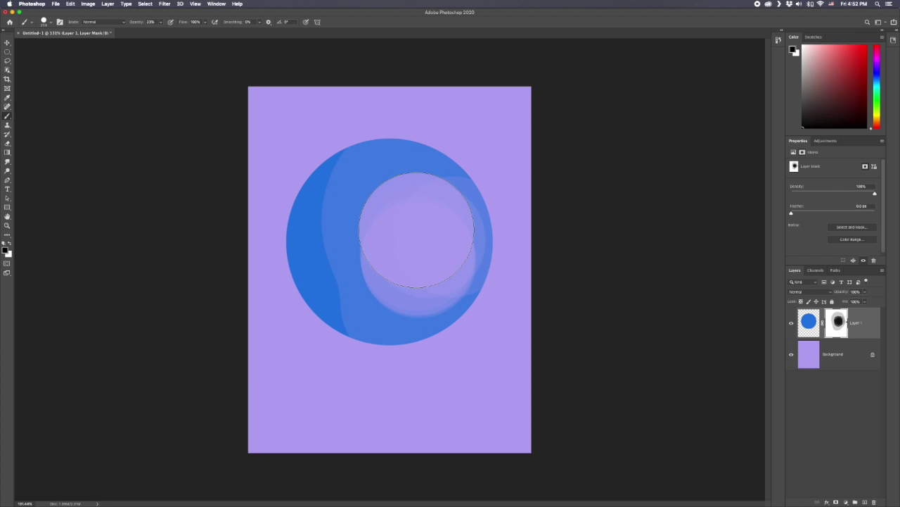
pyautogui.moveTo(423, 278)
pyautogui.mouseDown()
pyautogui.moveTo(456, 282)
pyautogui.moveTo(471, 221)
pyautogui.moveTo(466, 193)
pyautogui.moveTo(421, 158)
pyautogui.moveTo(407, 166)
pyautogui.moveTo(391, 202)
pyautogui.moveTo(387, 247)
pyautogui.moveTo(402, 289)
pyautogui.mouseUp()
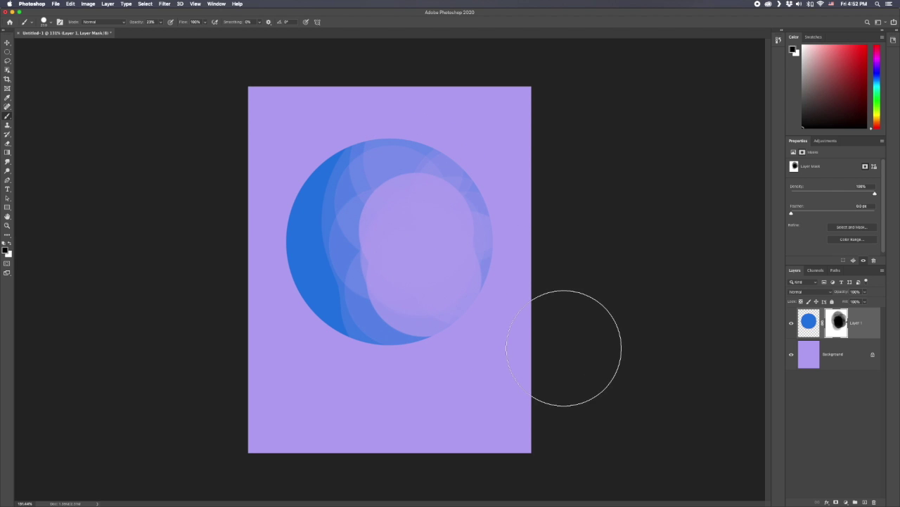
# Step: Build up white dabs and strokes at 23% opacity on the mask over the circle's centre and lower part
pyautogui.press('x')
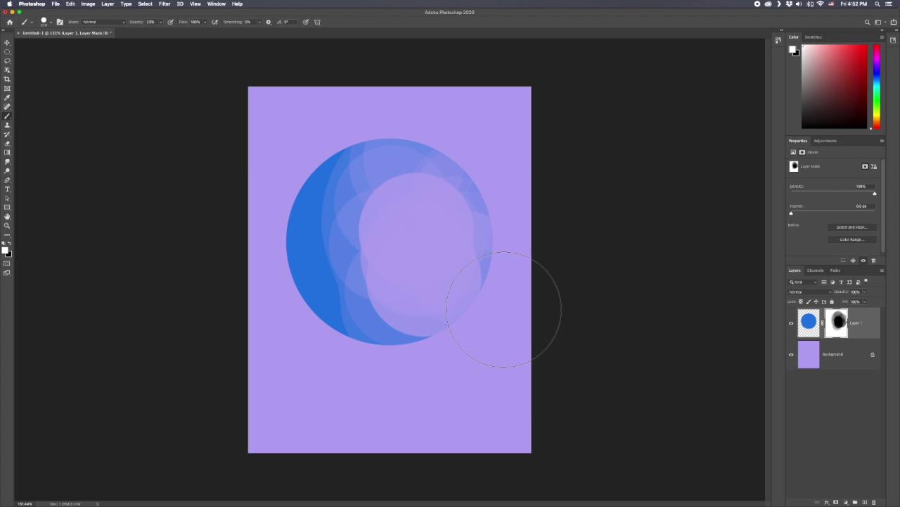
pyautogui.click(390, 224)
pyautogui.click(405, 265)
pyautogui.click(404, 266)
pyautogui.click(449, 327)
pyautogui.click(449, 327)
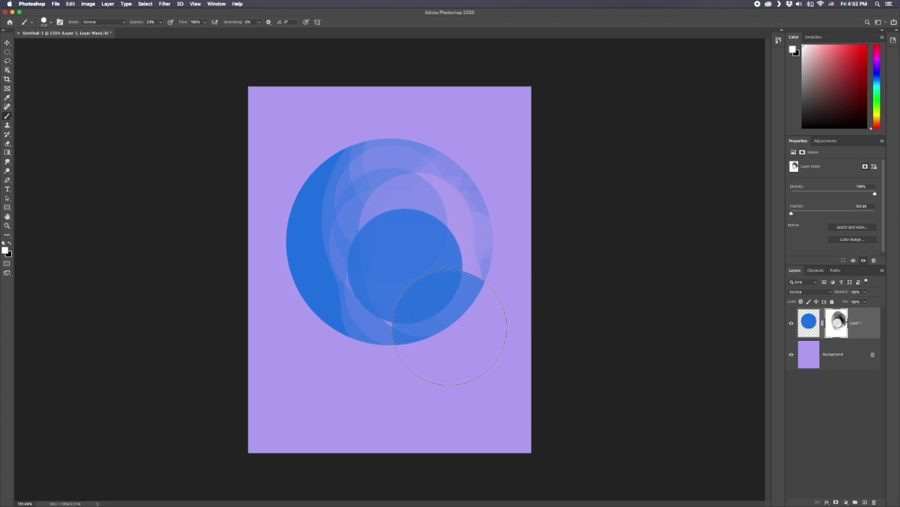
pyautogui.moveTo(449, 324)
pyautogui.mouseDown()
pyautogui.moveTo(429, 301)
pyautogui.moveTo(408, 308)
pyautogui.moveTo(384, 295)
pyautogui.moveTo(363, 204)
pyautogui.moveTo(409, 169)
pyautogui.moveTo(449, 217)
pyautogui.moveTo(464, 254)
pyautogui.moveTo(434, 193)
pyautogui.moveTo(363, 175)
pyautogui.moveTo(338, 256)
pyautogui.moveTo(403, 310)
pyautogui.moveTo(426, 298)
pyautogui.moveTo(364, 202)
pyautogui.moveTo(369, 327)
pyautogui.mouseUp()
pyautogui.moveTo(418, 304)
pyautogui.mouseDown()
pyautogui.moveTo(378, 204)
pyautogui.moveTo(398, 335)
pyautogui.mouseUp()
# Step: Set the brush opacity to 100% and paint white on the mask to restore the full blue circle
pyautogui.moveTo(163, 25); pyautogui.dragTo(217, 34)
pyautogui.moveTo(331, 169)
pyautogui.mouseDown()
pyautogui.moveTo(415, 181)
pyautogui.moveTo(460, 288)
pyautogui.moveTo(346, 161)
pyautogui.moveTo(442, 306)
pyautogui.moveTo(424, 260)
pyautogui.moveTo(376, 302)
pyautogui.mouseUp()
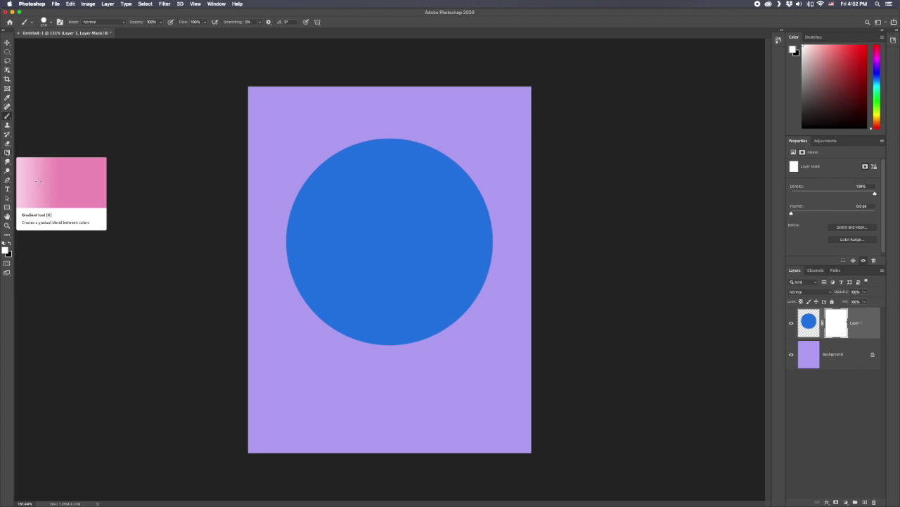
# Step: Draw a white-to-black linear gradient on the layer mask with the Foreground to Background preset, fading out the circle's upper part
pyautogui.click(7, 152)
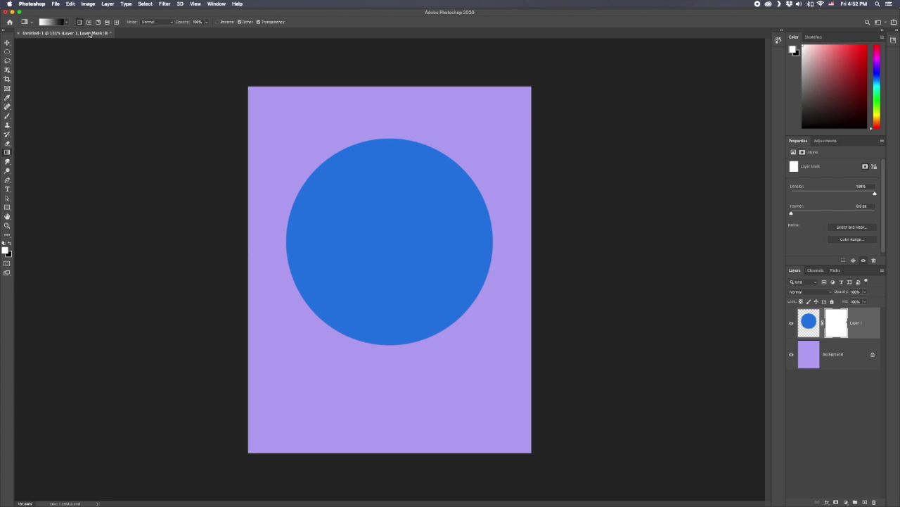
pyautogui.click(49, 22)
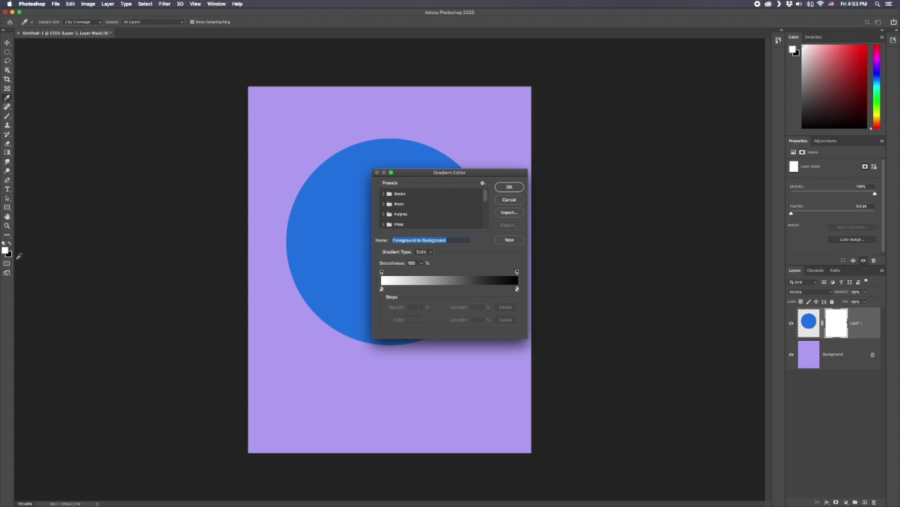
pyautogui.click(518, 189)
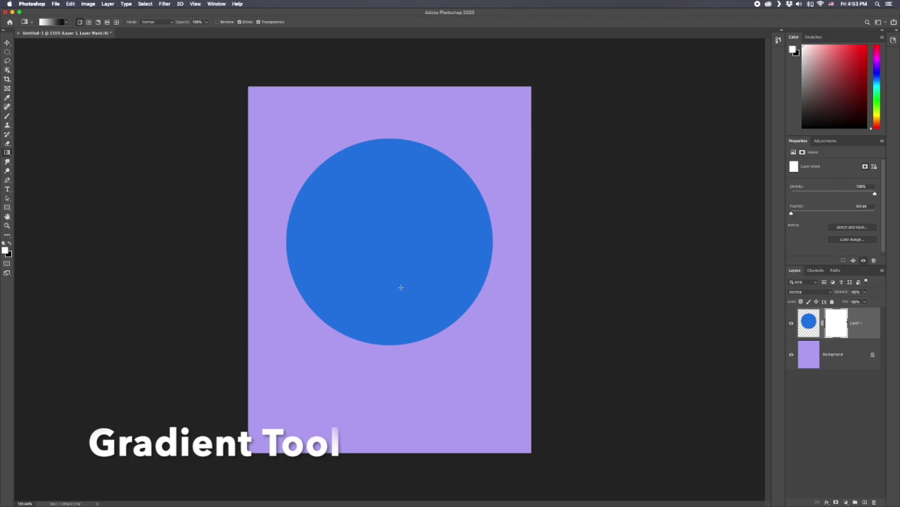
pyautogui.moveTo(394, 300); pyautogui.dragTo(394, 185)
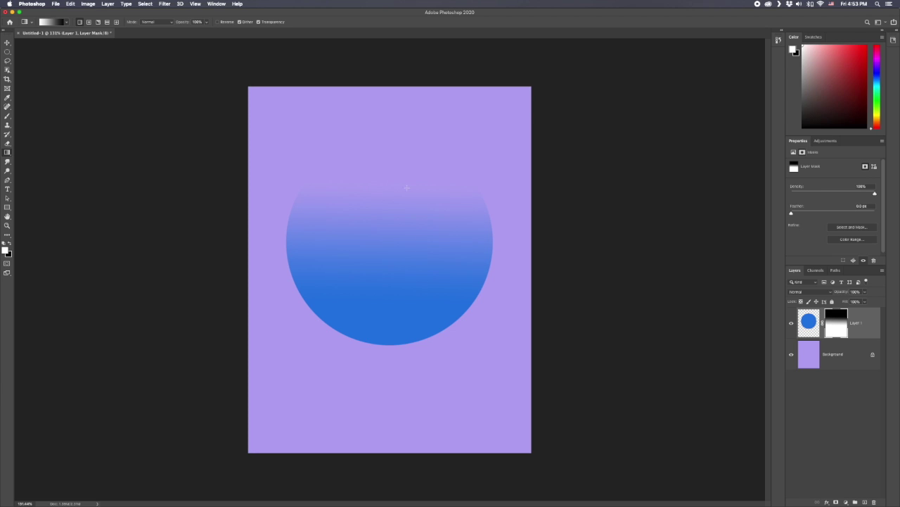
# Step: Redraw the linear gradient on the mask several times at different lengths, fading out the lower part of the circle
pyautogui.moveTo(393, 316)
pyautogui.mouseDown()
pyautogui.moveTo(385, 193)
pyautogui.moveTo(398, 316)
pyautogui.mouseUp()
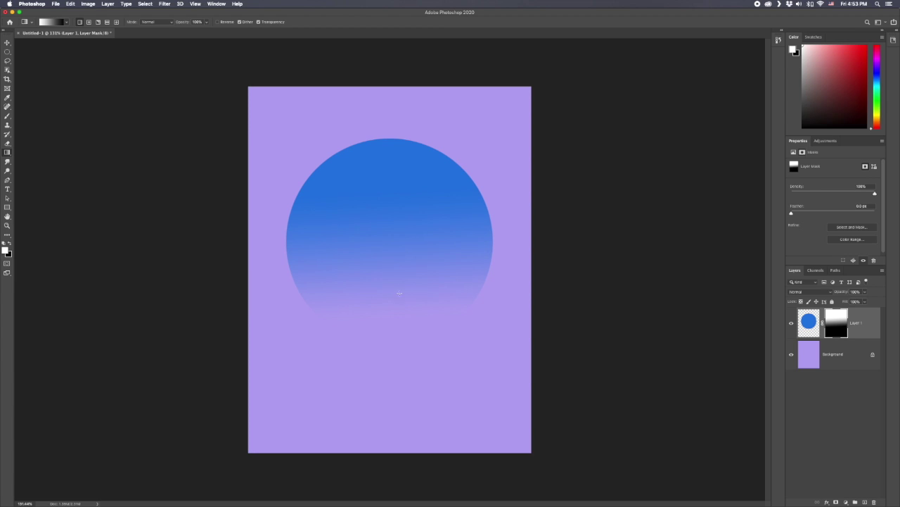
pyautogui.moveTo(396, 164); pyautogui.dragTo(395, 328)
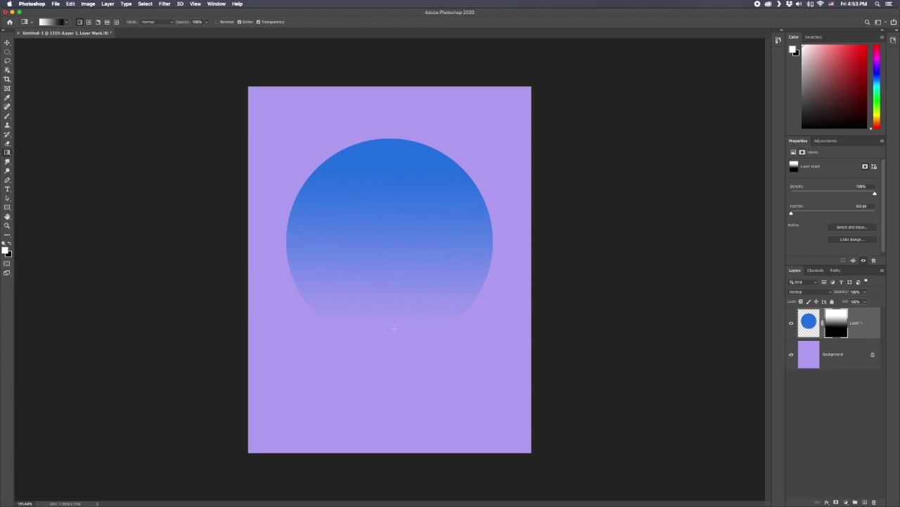
pyautogui.moveTo(391, 159); pyautogui.dragTo(391, 274)
pyautogui.moveTo(394, 167); pyautogui.dragTo(393, 255)
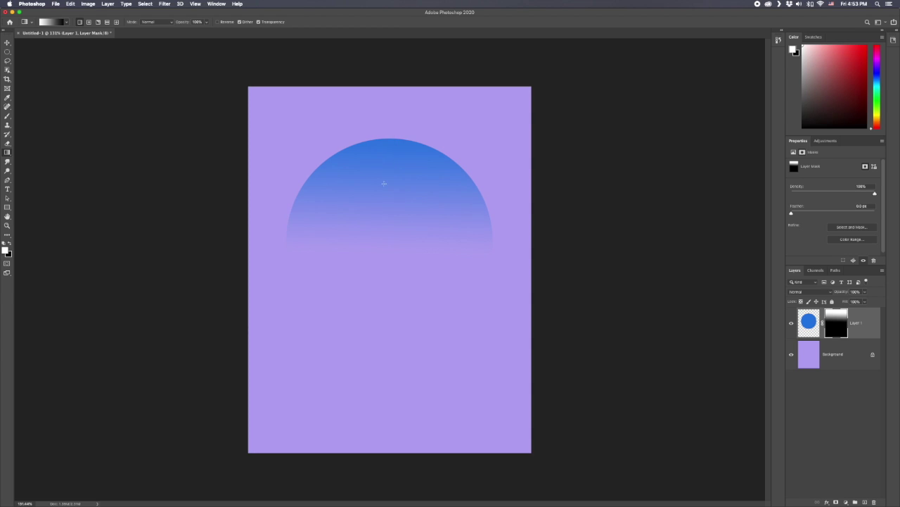
pyautogui.moveTo(380, 101); pyautogui.dragTo(368, 282)
pyautogui.moveTo(381, 313); pyautogui.dragTo(379, 314)
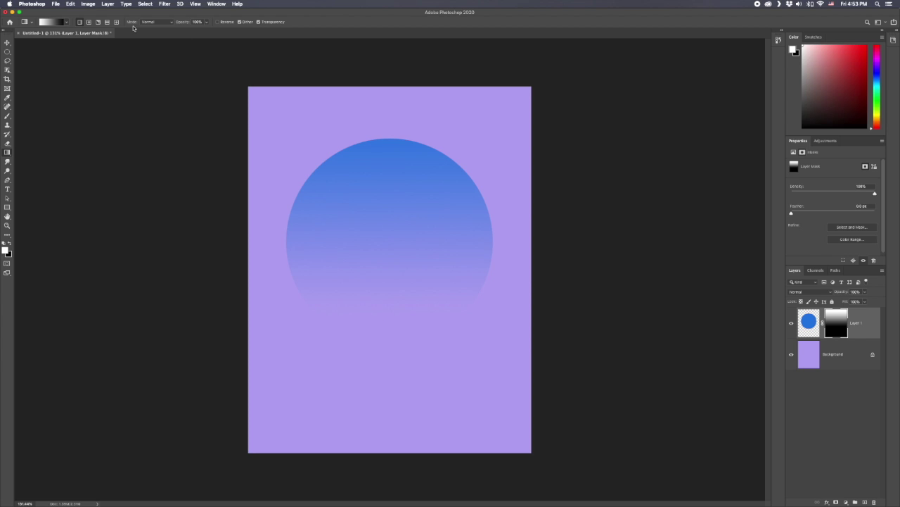
# Step: Draw radial gradients of different sizes on the mask with a white centre, and one with a black centre using swapped colours
pyautogui.click(89, 23)
pyautogui.moveTo(436, 199); pyautogui.dragTo(362, 285)
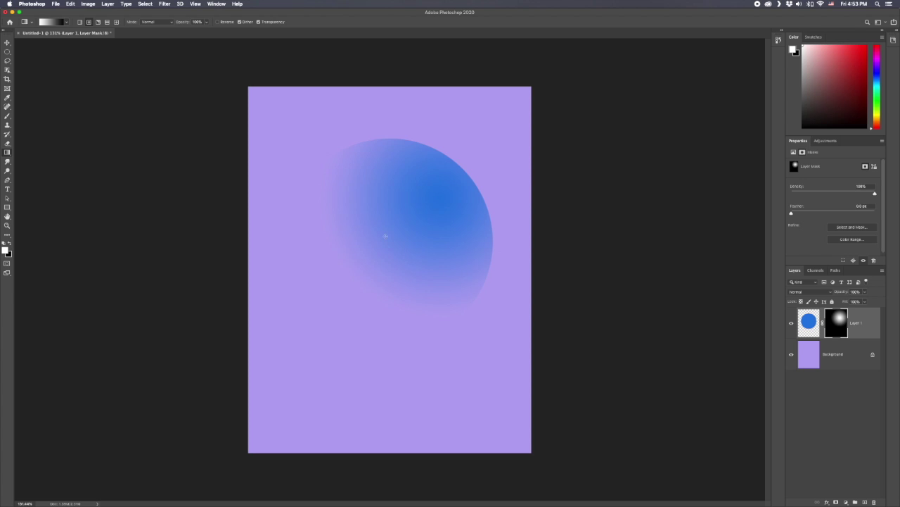
pyautogui.moveTo(377, 242); pyautogui.dragTo(498, 150)
pyautogui.moveTo(398, 236); pyautogui.dragTo(498, 156)
pyautogui.moveTo(415, 218); pyautogui.dragTo(464, 182)
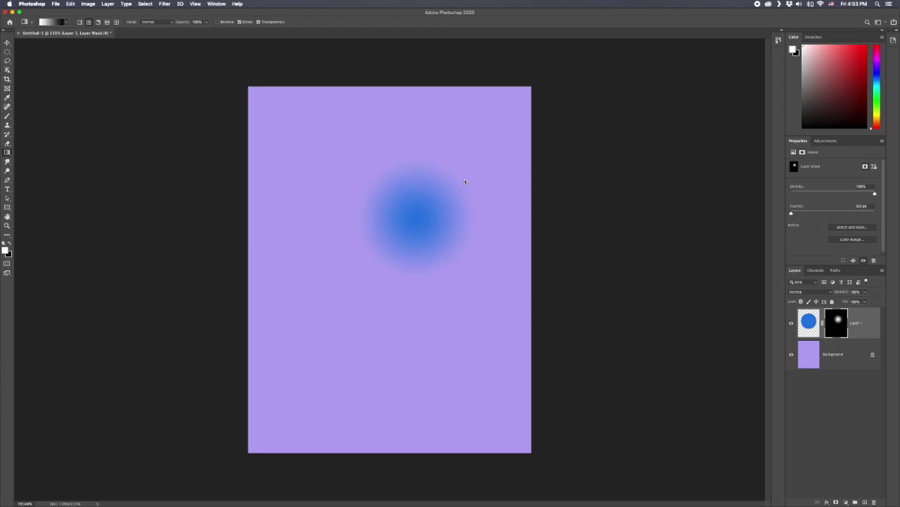
pyautogui.moveTo(371, 245); pyautogui.dragTo(521, 142)
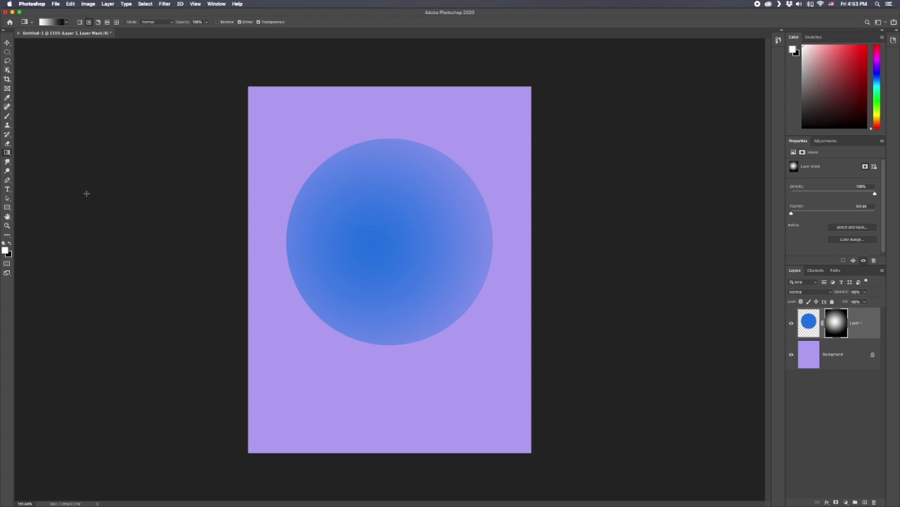
pyautogui.press('x')
pyautogui.moveTo(415, 199); pyautogui.dragTo(301, 320)
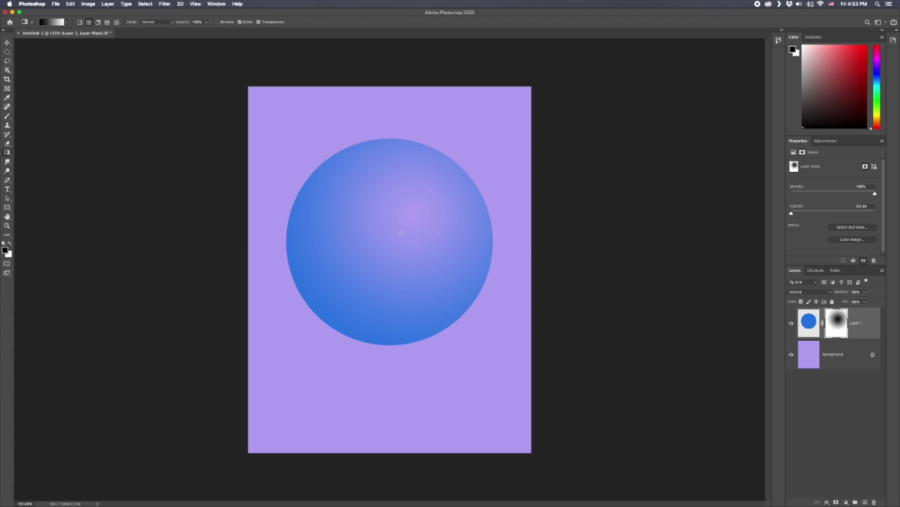
# Step: Draw an angle gradient from the circle's centre on the mask, and replace it with a reflected gradient up to the circle's upper edge
pyautogui.click(97, 22)
pyautogui.moveTo(384, 250); pyautogui.dragTo(465, 327)
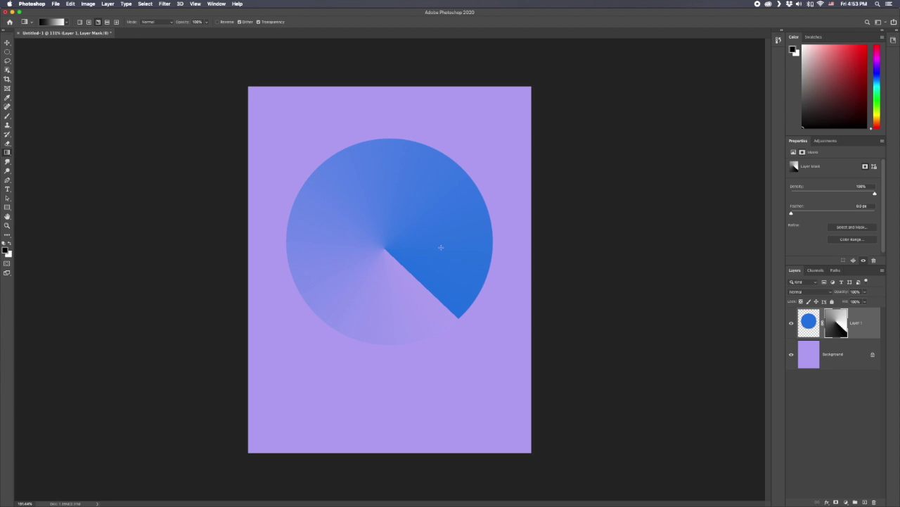
pyautogui.click(107, 21)
pyautogui.moveTo(388, 249); pyautogui.dragTo(392, 139)
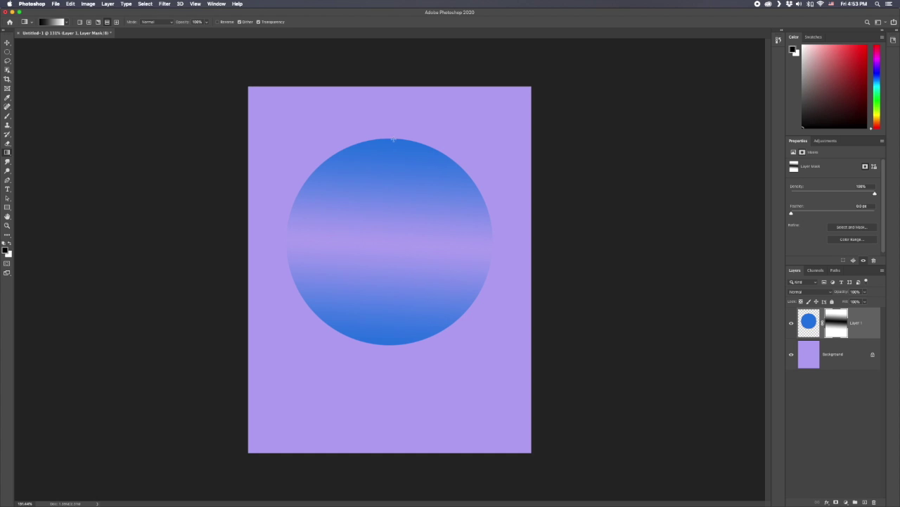
# Step: Draw black-to-white diamond gradients on the mask, ending with one that fades out a star shape at the circle's centre
pyautogui.click(116, 21)
pyautogui.moveTo(392, 242); pyautogui.dragTo(393, 155)
pyautogui.moveTo(413, 200); pyautogui.dragTo(498, 110)
pyautogui.moveTo(396, 247); pyautogui.dragTo(383, 318)
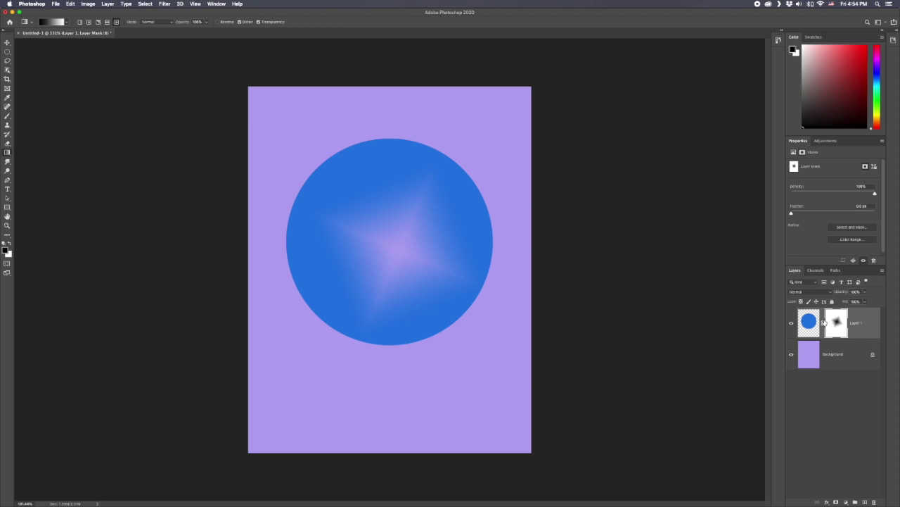
# Step: Paint black over the circle on the mask with the Brush tool, and restore the full circle by painting white
pyautogui.click(7, 116)
pyautogui.moveTo(411, 224)
pyautogui.mouseDown()
pyautogui.moveTo(380, 285)
pyautogui.moveTo(322, 221)
pyautogui.moveTo(320, 296)
pyautogui.mouseUp()
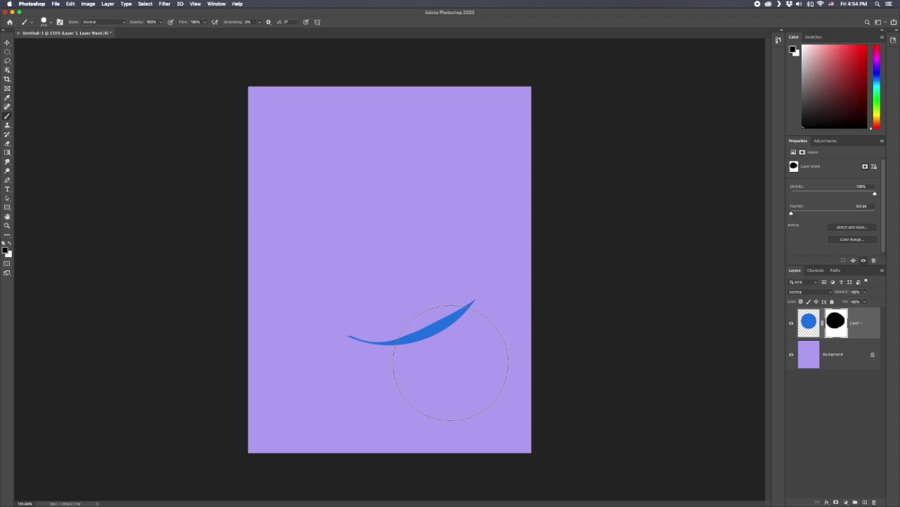
pyautogui.hotkey('ctrl', 'z')
pyautogui.press('x')
pyautogui.moveTo(395, 253)
pyautogui.mouseDown()
pyautogui.moveTo(453, 231)
pyautogui.moveTo(465, 264)
pyautogui.mouseUp()
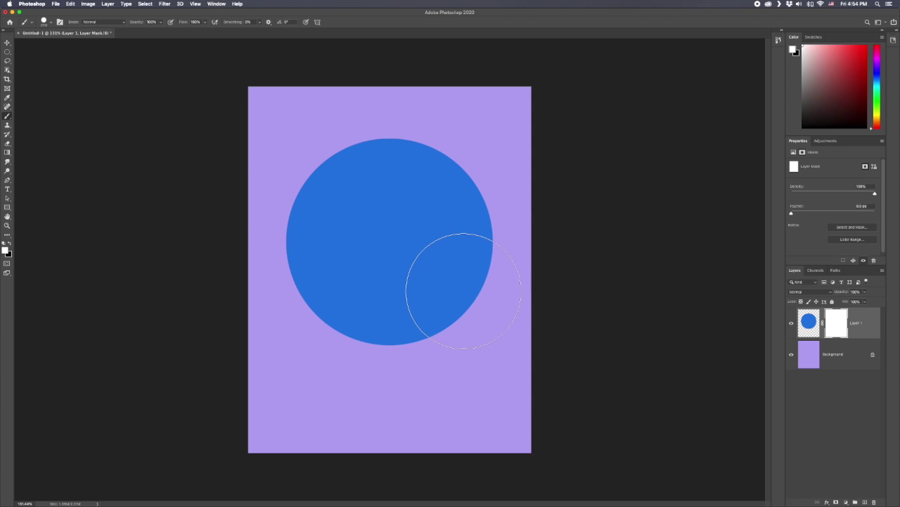